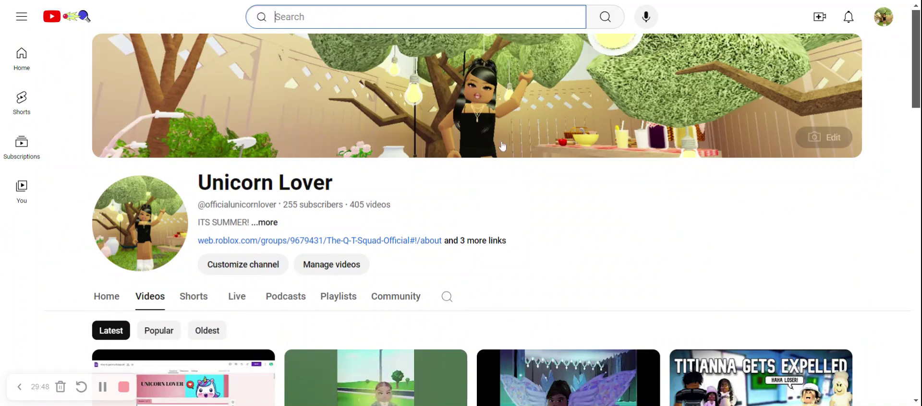
Look over the channel's latest videos and view its additional links in the About details
{"action": "left_click", "coordinate": [649, 224]}
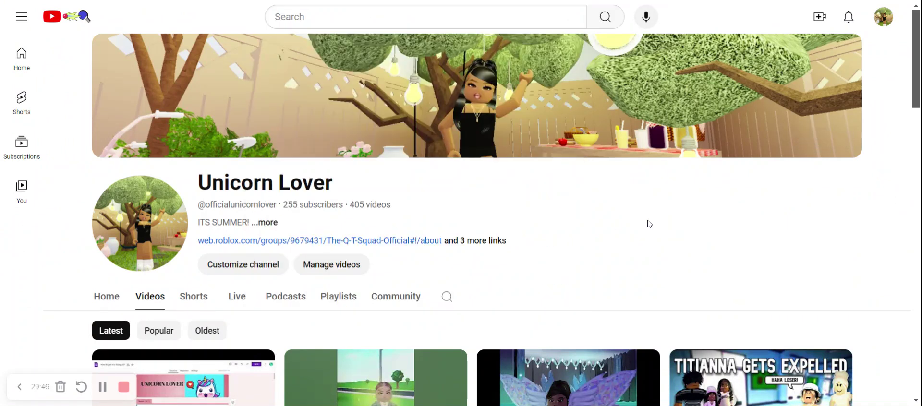
{"action": "scroll", "coordinate": [649, 224], "scroll_direction": "down", "scroll_amount": 1}
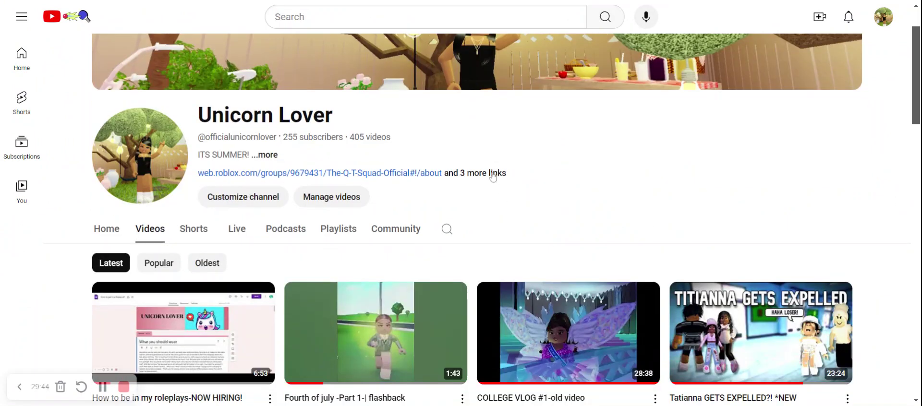
{"action": "mouse_move", "coordinate": [262, 313]}
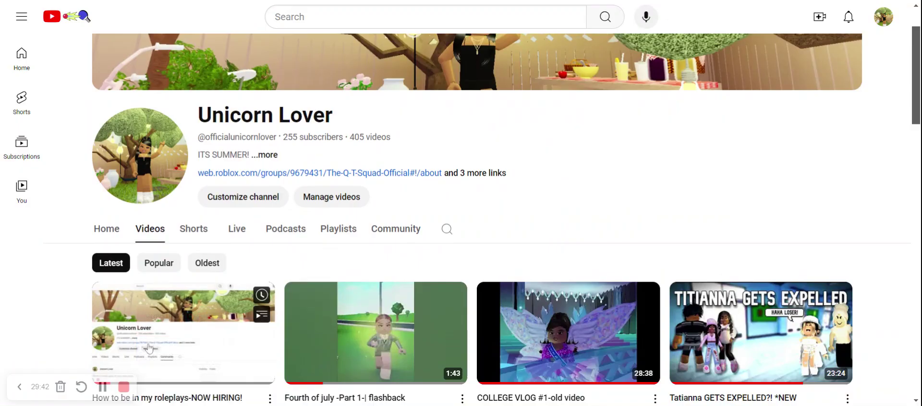
{"action": "scroll", "coordinate": [359, 111], "scroll_direction": "down", "scroll_amount": 1}
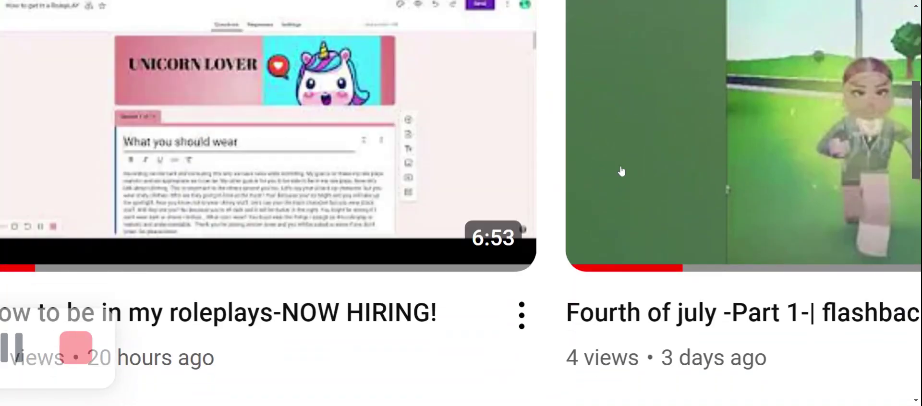
{"action": "mouse_move", "coordinate": [620, 172]}
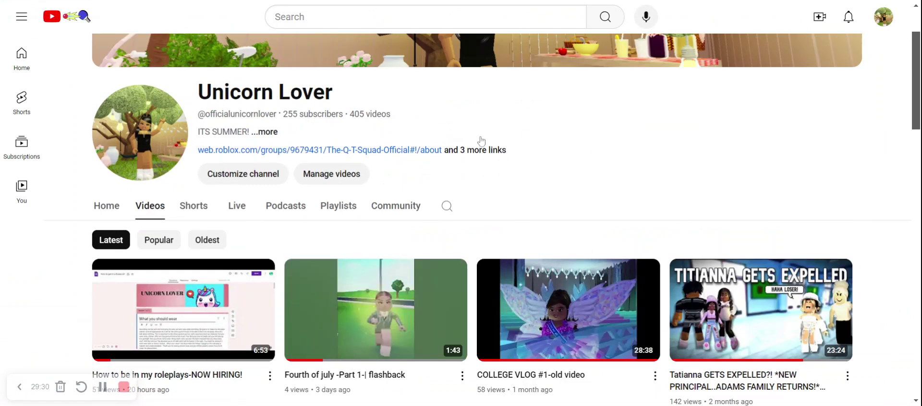
{"action": "left_click", "coordinate": [482, 151]}
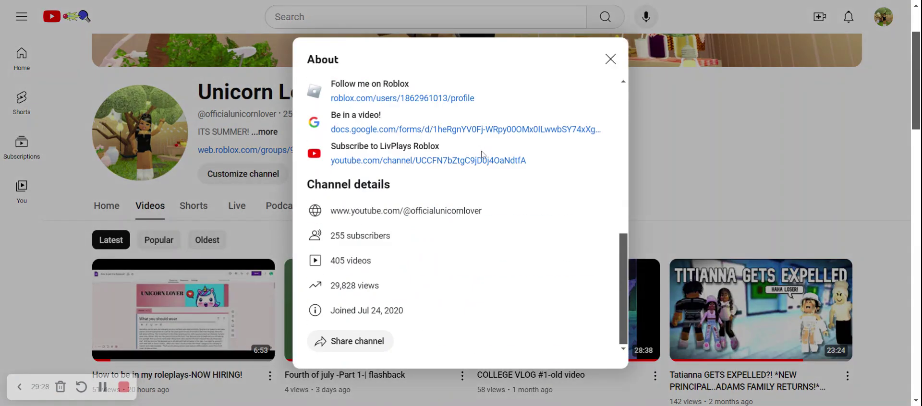
{"action": "left_click", "coordinate": [609, 59]}
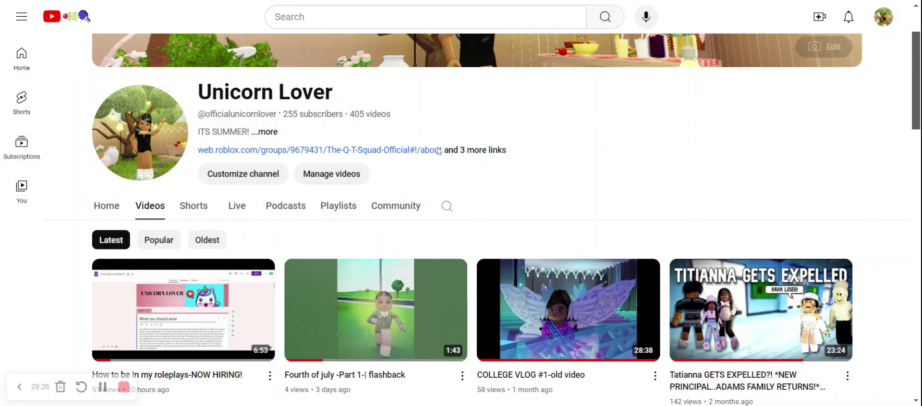
{"action": "left_click", "coordinate": [482, 151]}
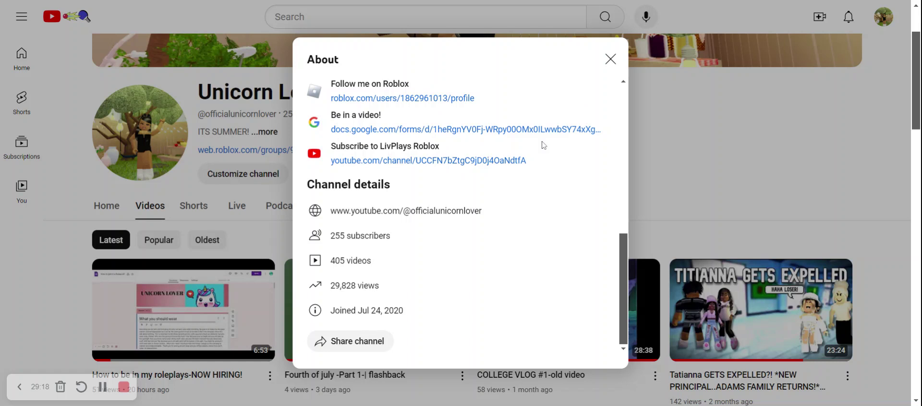
{"action": "left_click", "coordinate": [610, 59]}
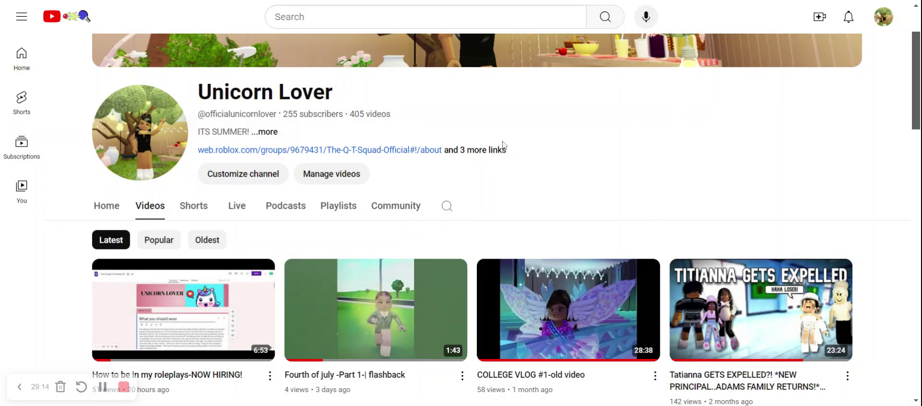
{"action": "scroll", "coordinate": [498, 206], "scroll_direction": "down", "scroll_amount": 5}
{"action": "scroll", "coordinate": [670, 5], "scroll_direction": "up", "scroll_amount": 7}
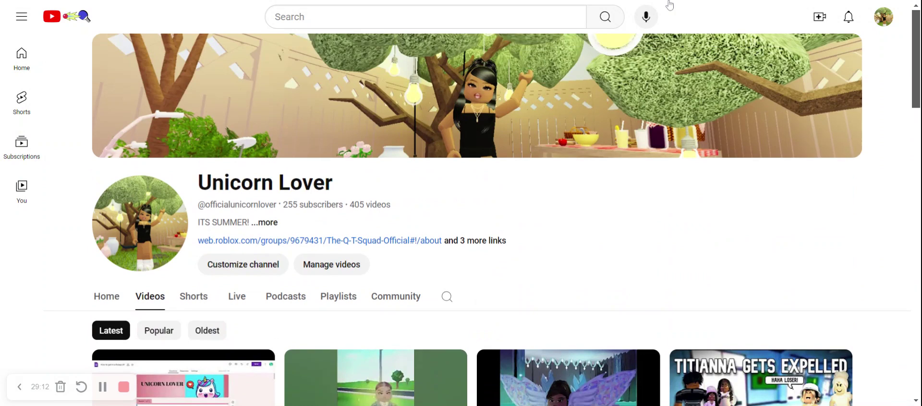
Switch to the "Be in a video Form" in Google Forms and read its Recording Introduction and email field in section 1
{"action": "key", "text": "ctrl+Tab"}
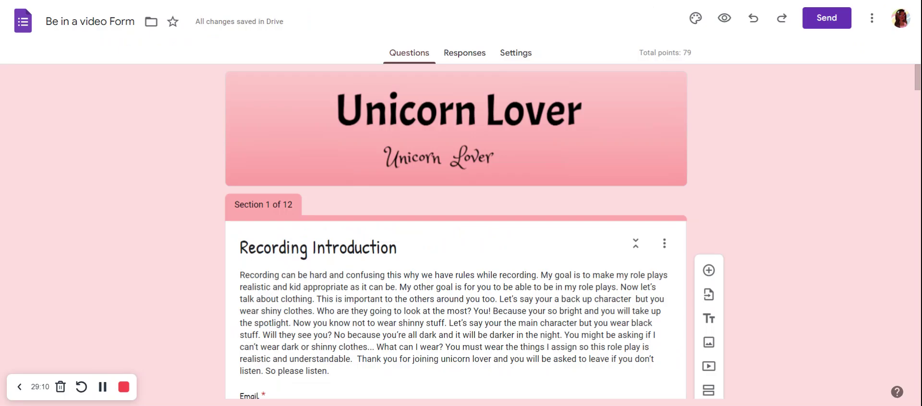
{"action": "scroll", "coordinate": [282, 163], "scroll_direction": "down", "scroll_amount": 1}
{"action": "scroll", "coordinate": [282, 163], "scroll_direction": "up", "scroll_amount": 1}
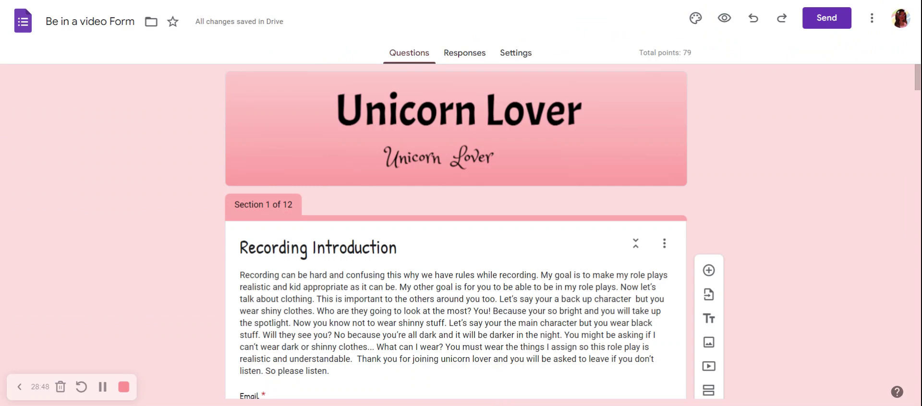
{"action": "scroll", "coordinate": [365, 212], "scroll_direction": "down", "scroll_amount": 5}
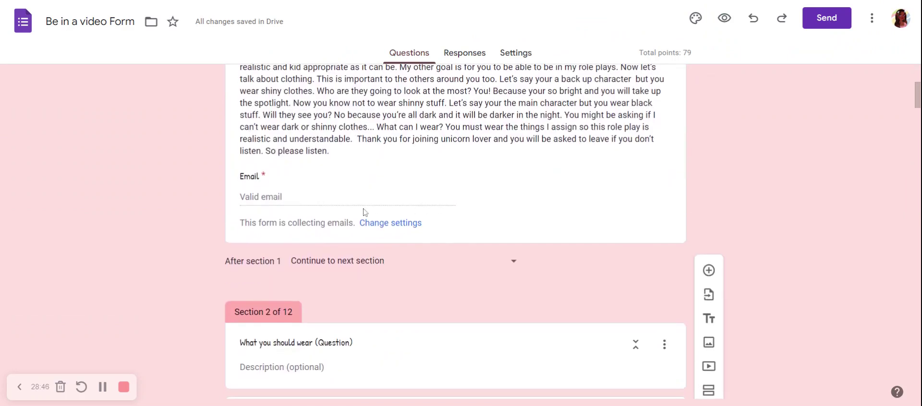
{"action": "scroll", "coordinate": [364, 212], "scroll_direction": "up", "scroll_amount": 3}
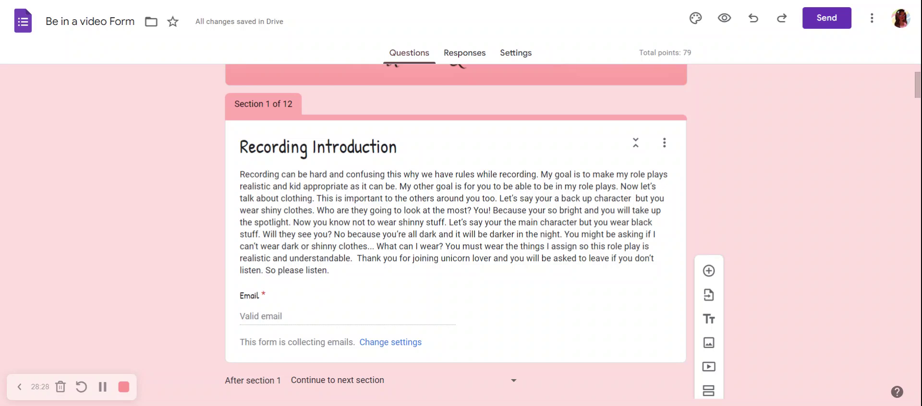
{"action": "scroll", "coordinate": [455, 230], "scroll_direction": "down", "scroll_amount": 9}
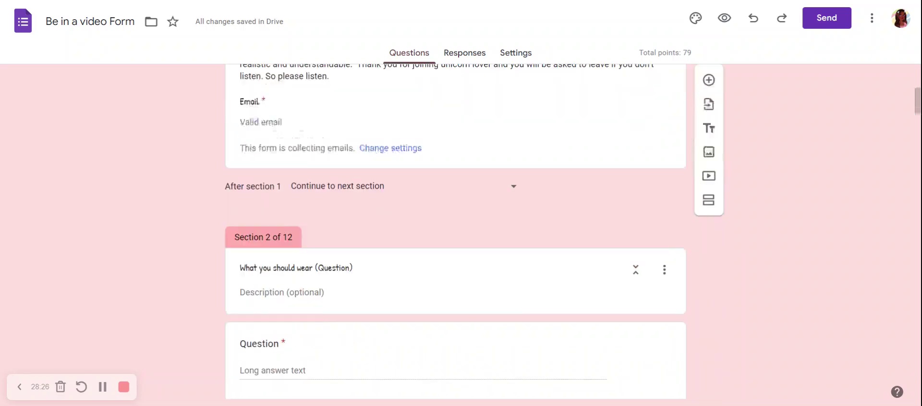
{"action": "scroll", "coordinate": [455, 230], "scroll_direction": "up", "scroll_amount": 4}
{"action": "scroll", "coordinate": [455, 230], "scroll_direction": "up", "scroll_amount": 3}
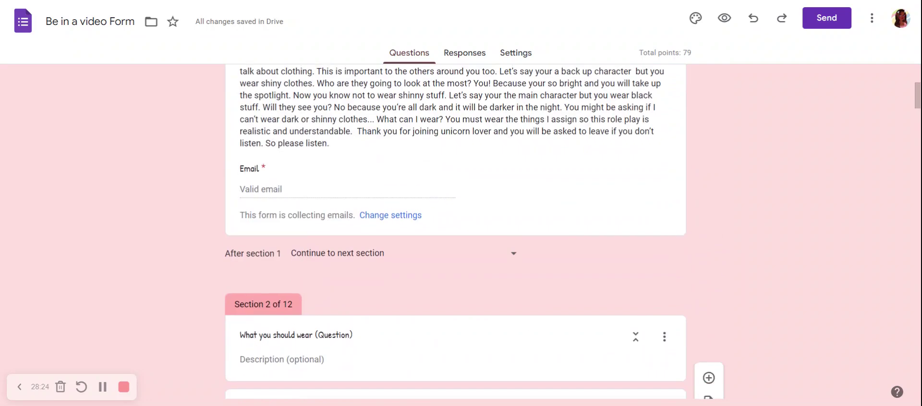
{"action": "scroll", "coordinate": [455, 230], "scroll_direction": "down", "scroll_amount": 3}
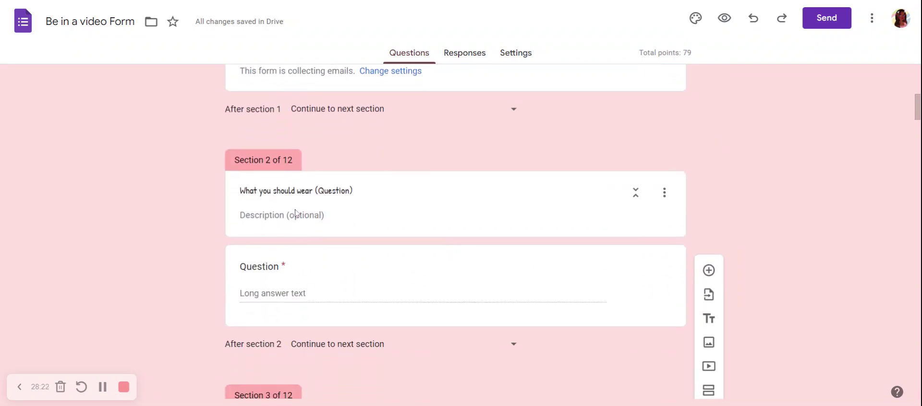
Review the form's questions from section 2 through the Parts role lists in section 9
{"action": "scroll", "coordinate": [295, 214], "scroll_direction": "down", "scroll_amount": 4}
{"action": "scroll", "coordinate": [295, 213], "scroll_direction": "down", "scroll_amount": 3}
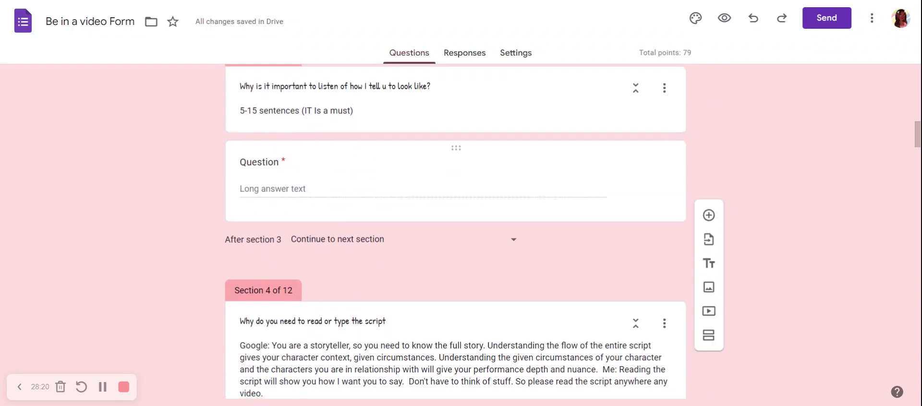
{"action": "scroll", "coordinate": [295, 213], "scroll_direction": "up", "scroll_amount": 2}
{"action": "scroll", "coordinate": [455, 230], "scroll_direction": "down", "scroll_amount": 9}
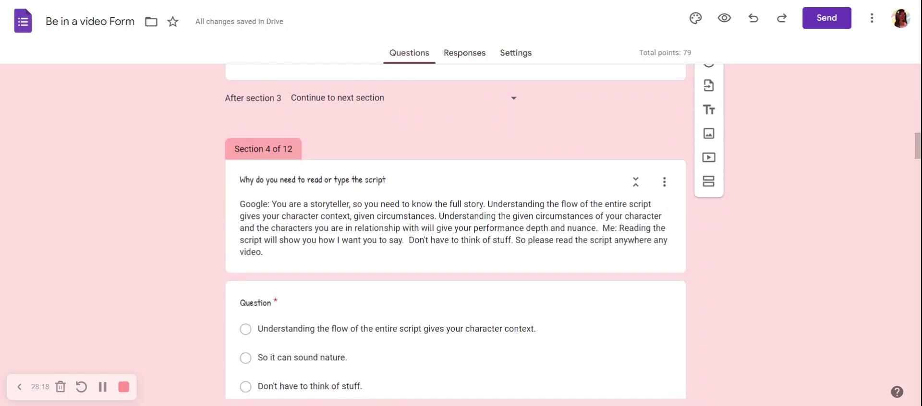
{"action": "scroll", "coordinate": [455, 230], "scroll_direction": "down", "scroll_amount": 8}
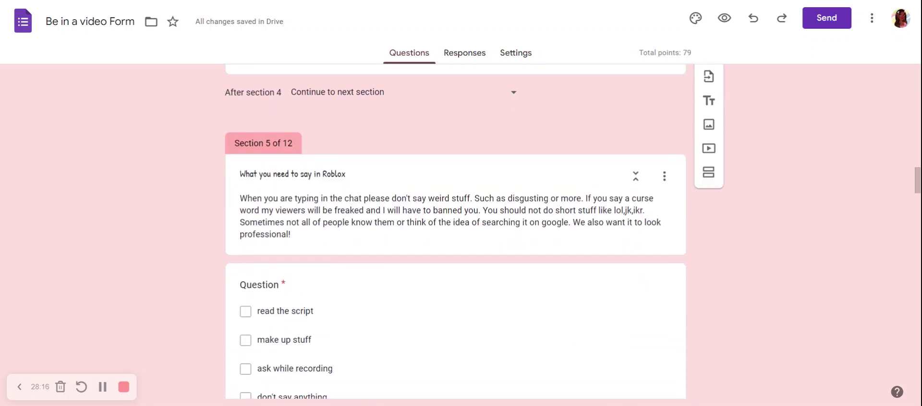
{"action": "scroll", "coordinate": [455, 231], "scroll_direction": "down", "scroll_amount": 9}
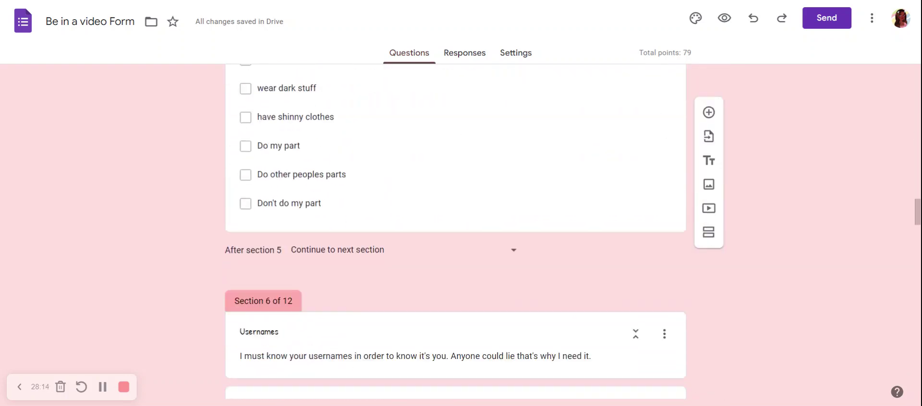
{"action": "scroll", "coordinate": [455, 230], "scroll_direction": "down", "scroll_amount": 4}
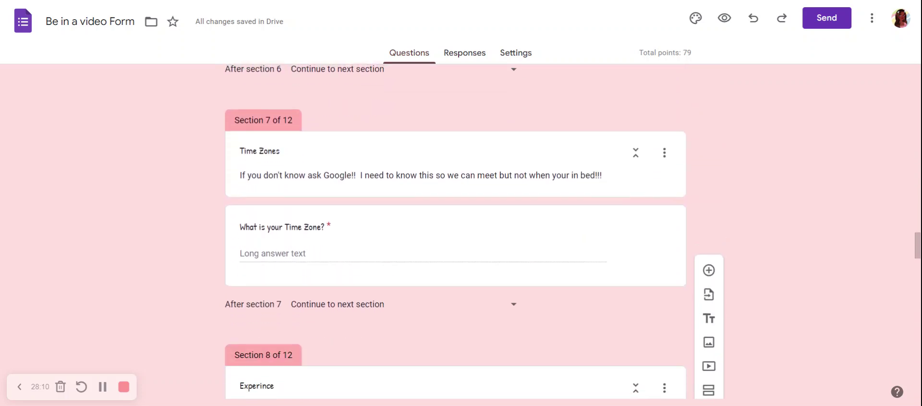
{"action": "scroll", "coordinate": [455, 231], "scroll_direction": "down", "scroll_amount": 5}
{"action": "scroll", "coordinate": [455, 230], "scroll_direction": "down", "scroll_amount": 5}
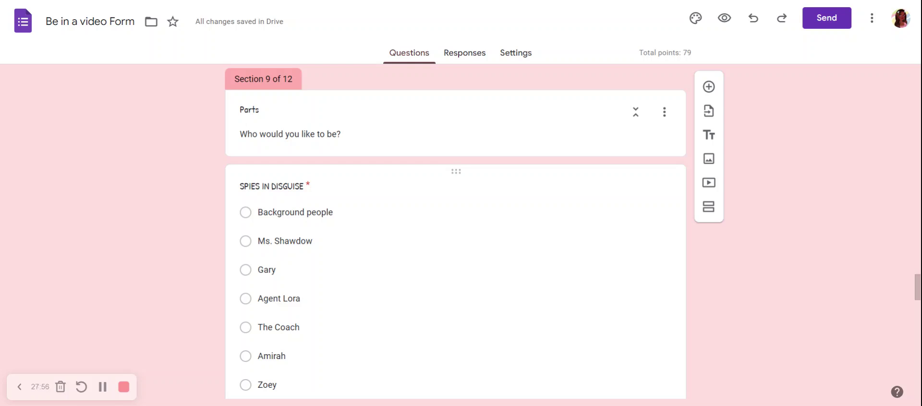
{"action": "scroll", "coordinate": [455, 230], "scroll_direction": "down", "scroll_amount": 2}
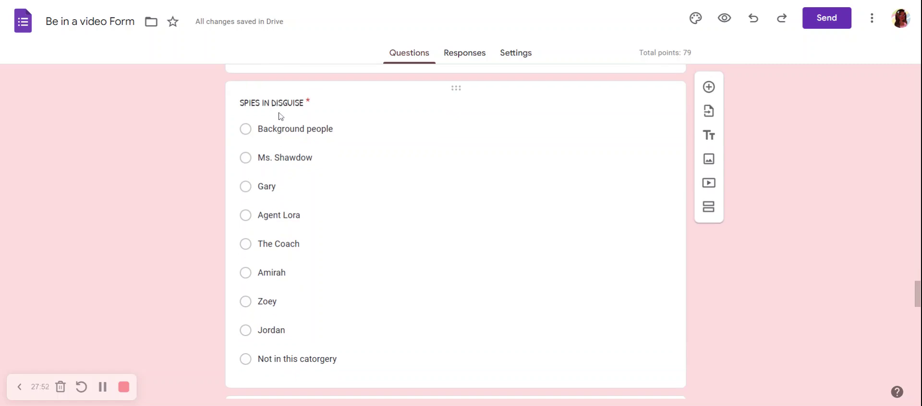
{"action": "scroll", "coordinate": [286, 119], "scroll_direction": "down", "scroll_amount": 7}
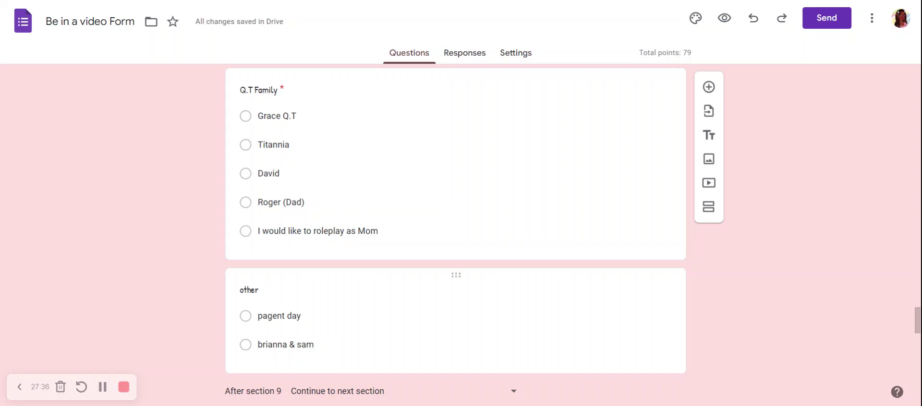
Add a short-answer question directly below the "other" question in section 9
{"action": "scroll", "coordinate": [366, 323], "scroll_direction": "down", "scroll_amount": 3}
{"action": "left_click", "coordinate": [578, 187]}
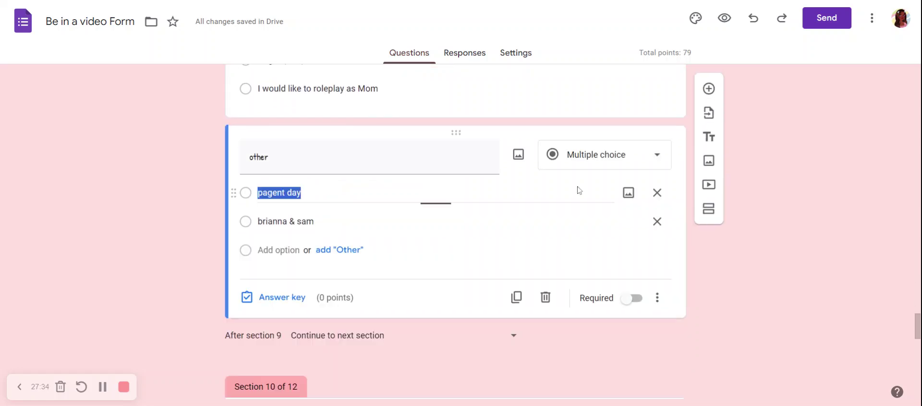
{"action": "left_click", "coordinate": [708, 141]}
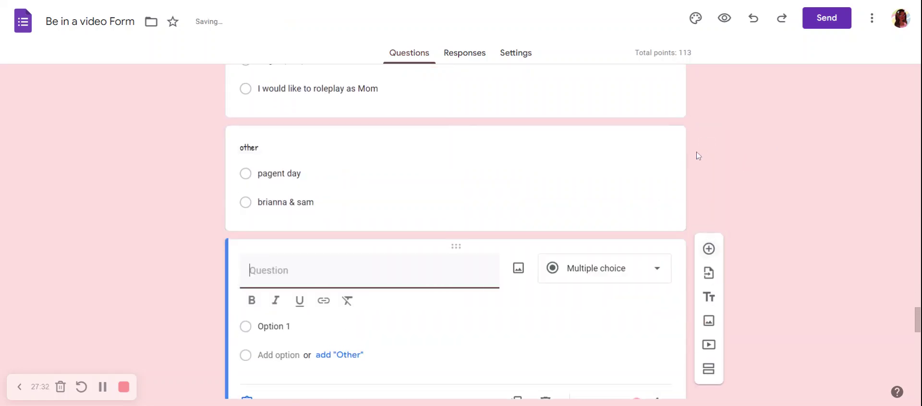
{"action": "left_click", "coordinate": [604, 268]}
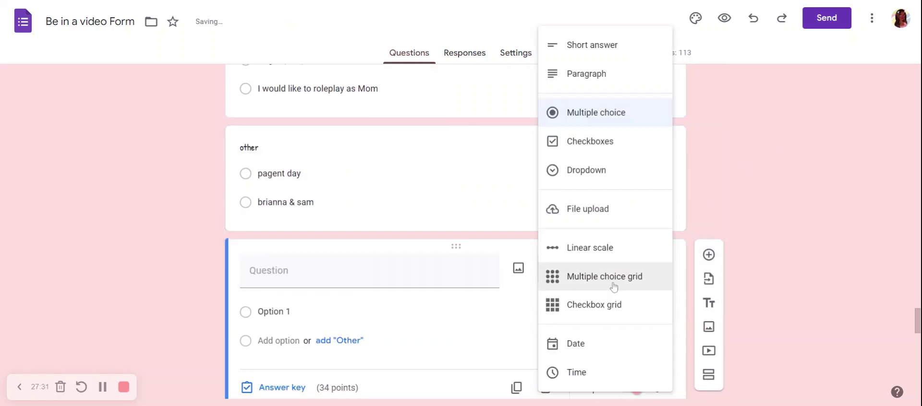
{"action": "left_click", "coordinate": [592, 45]}
Title the new short-answer question "other shows"
{"action": "left_click", "coordinate": [269, 270]}
{"action": "type", "text": "oth"}
{"action": "type", "text": "er "}
{"action": "type", "text": "shoa"}
{"action": "key", "text": "BackSpace"}
{"action": "type", "text": "ws"}
{"action": "left_click", "coordinate": [174, 283]}
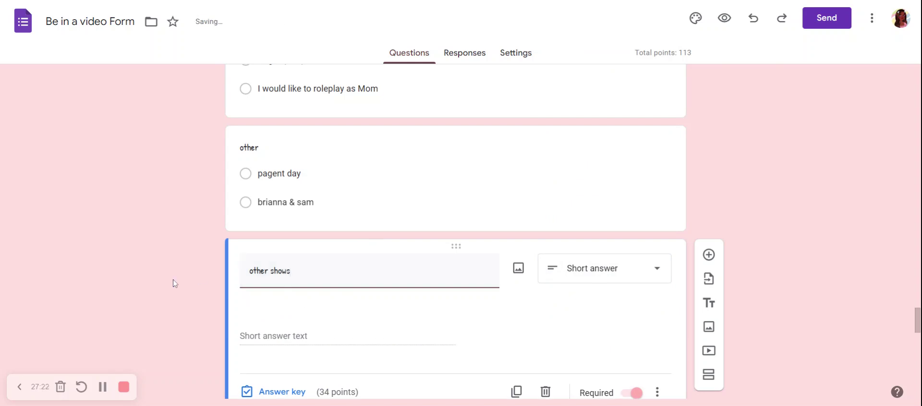
Extend the new question's title to read "other shows/role"
{"action": "scroll", "coordinate": [174, 283], "scroll_direction": "down", "scroll_amount": 6}
{"action": "scroll", "coordinate": [174, 283], "scroll_direction": "up", "scroll_amount": 2}
{"action": "left_click", "coordinate": [354, 156]}
{"action": "left_click", "coordinate": [291, 102]}
{"action": "type", "text": "/ fo"}
{"action": "key", "text": "BackSpace"}
{"action": "key", "text": "BackSpace"}
{"action": "key", "text": "BackSpace"}
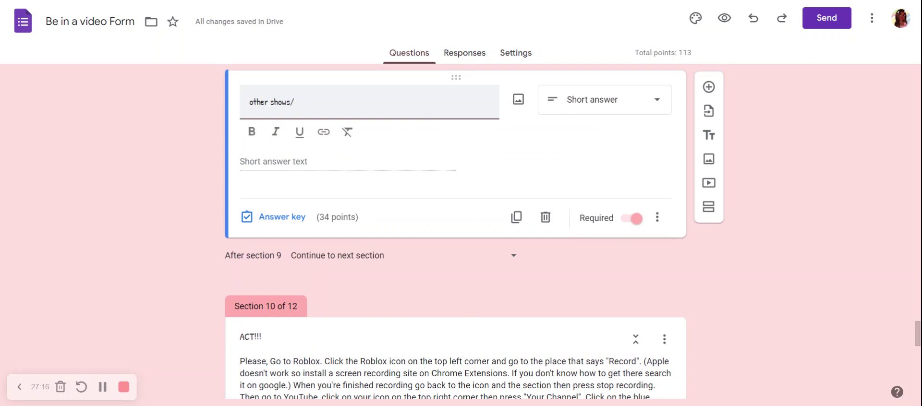
{"action": "type", "text": "role"}
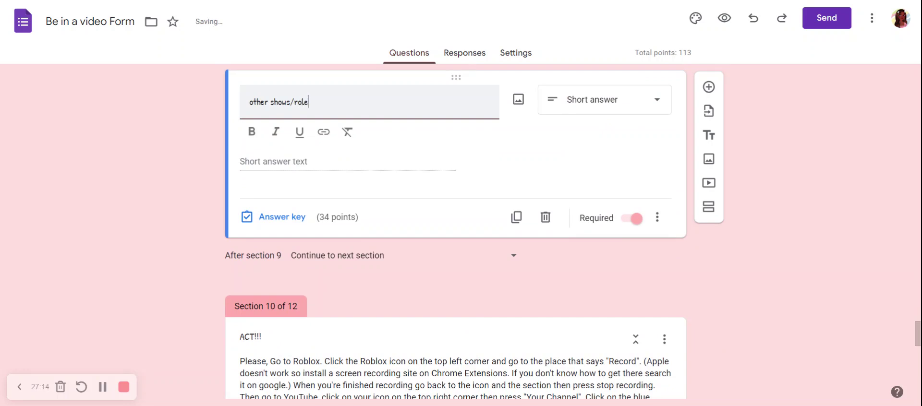
{"action": "left_click", "coordinate": [163, 151]}
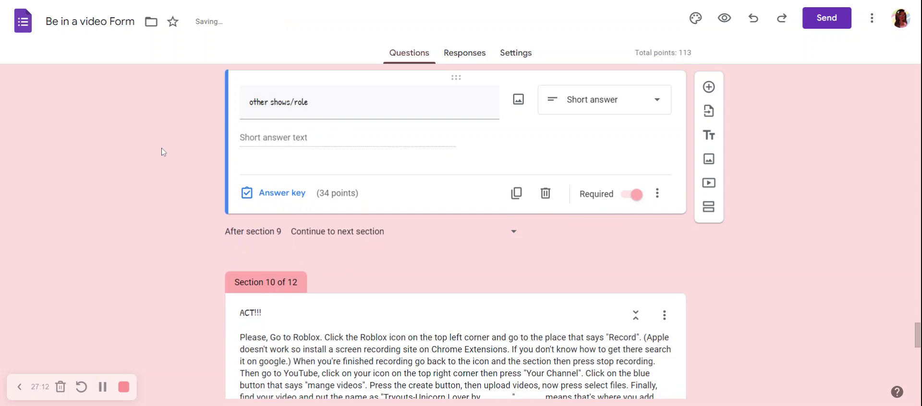
Delete the Google Docs link from the ACT!!! description in section 10
{"action": "scroll", "coordinate": [455, 236], "scroll_direction": "down", "scroll_amount": 5}
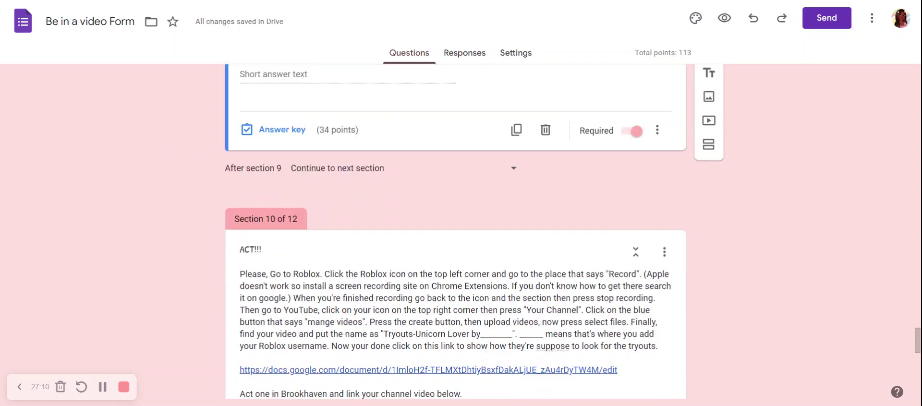
{"action": "scroll", "coordinate": [455, 235], "scroll_direction": "up", "scroll_amount": 2}
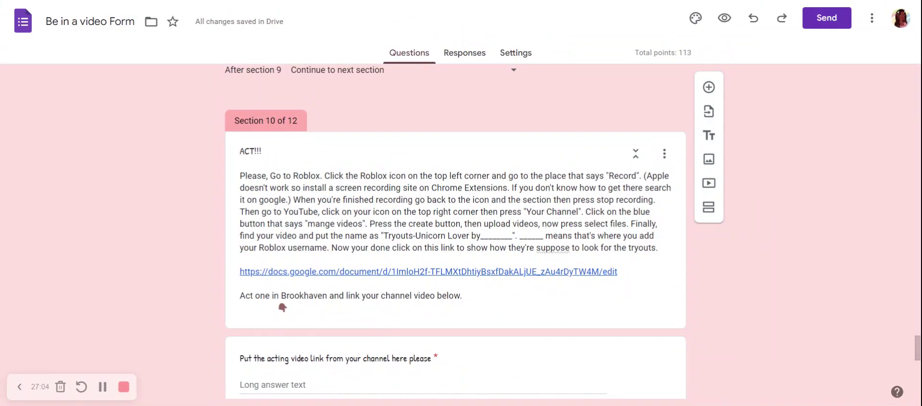
{"action": "left_click", "coordinate": [323, 272]}
{"action": "left_click", "coordinate": [323, 210]}
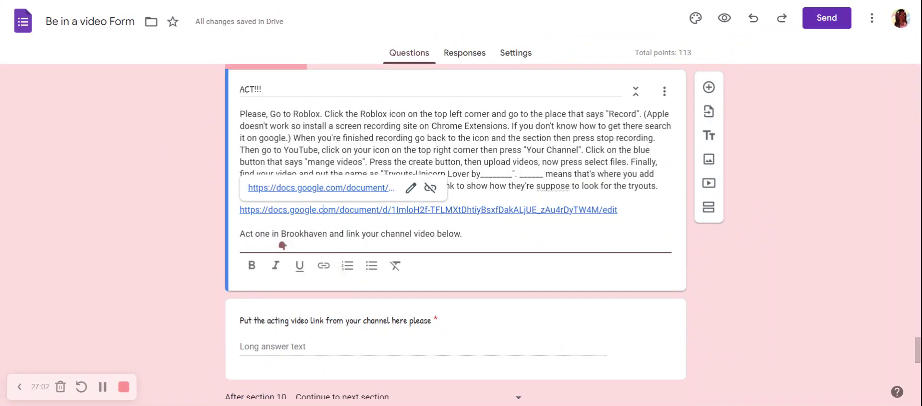
{"action": "left_click", "coordinate": [315, 189]}
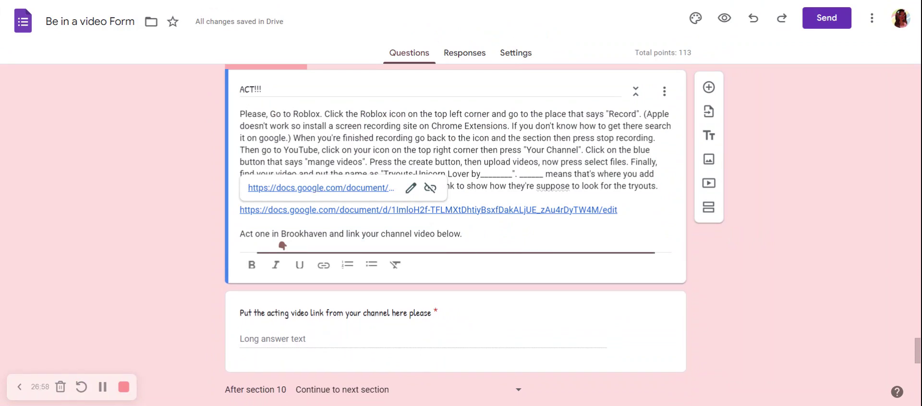
{"action": "key", "text": "shift+Home"}
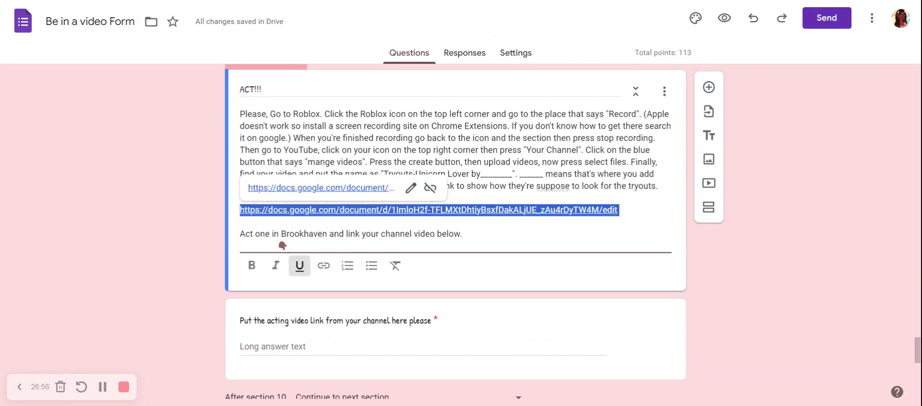
{"action": "key", "text": "BackSpace"}
{"action": "key", "text": "BackSpace"}
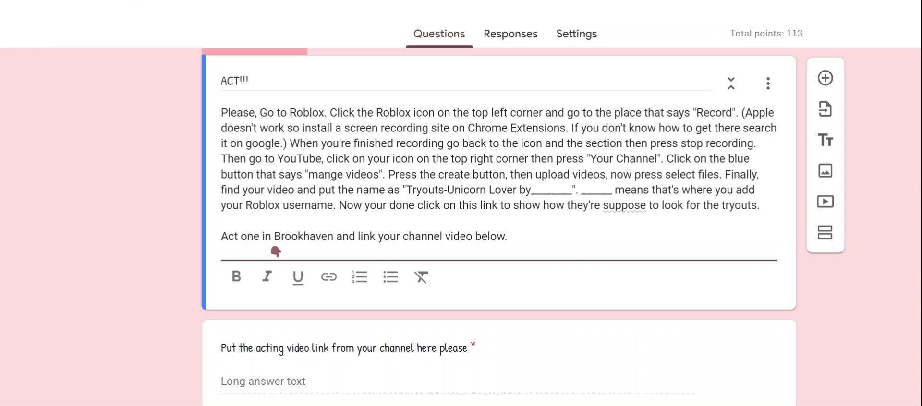
Switch to the Unicorn Lover channel page on YouTube and start uploading a video
{"action": "left_click", "coordinate": [512, 1]}
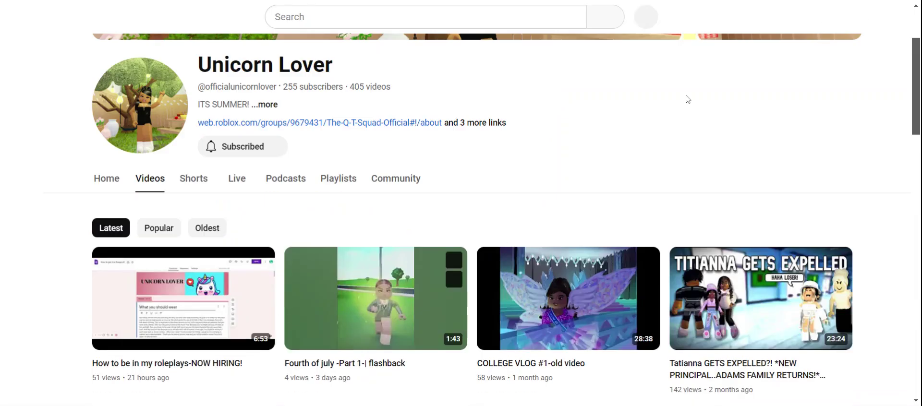
{"action": "left_click", "coordinate": [887, 18]}
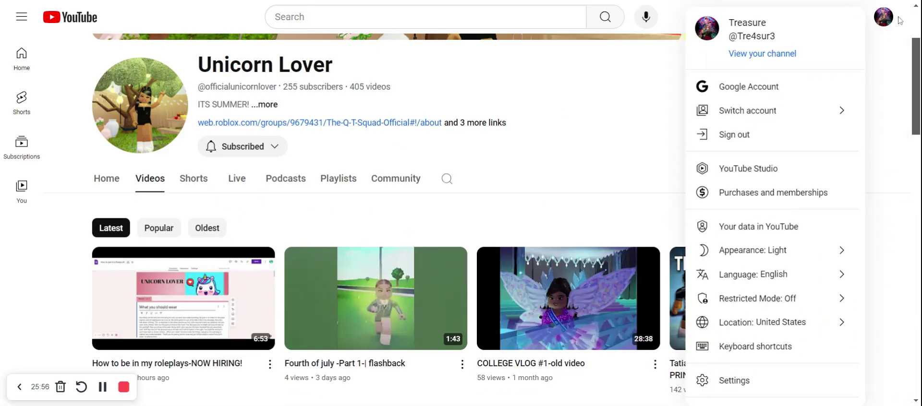
{"action": "left_click", "coordinate": [890, 20]}
{"action": "left_click", "coordinate": [818, 19]}
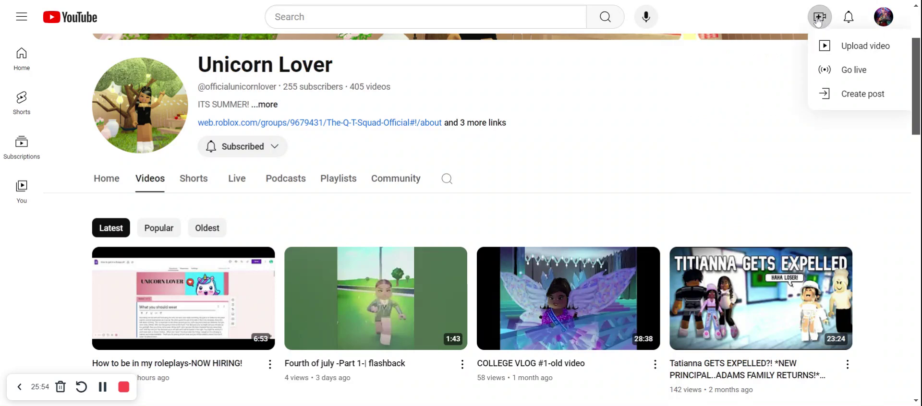
{"action": "left_click", "coordinate": [844, 55]}
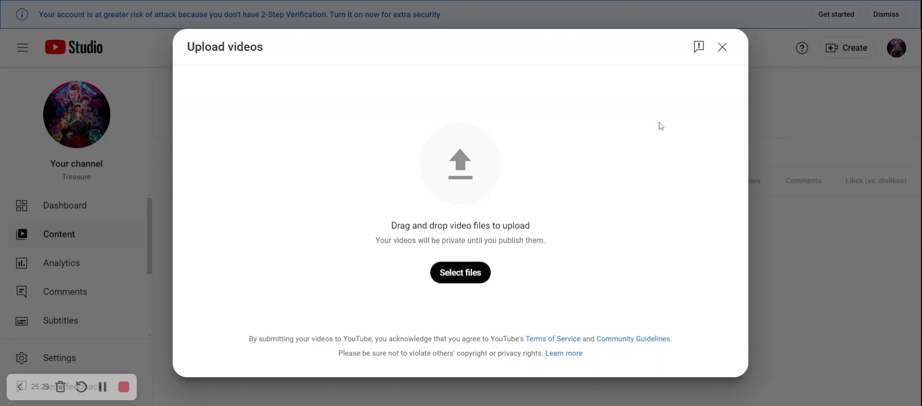
Close the upload dialog, reopen it from the empty channel content list, and dismiss it again
{"action": "left_click", "coordinate": [727, 46]}
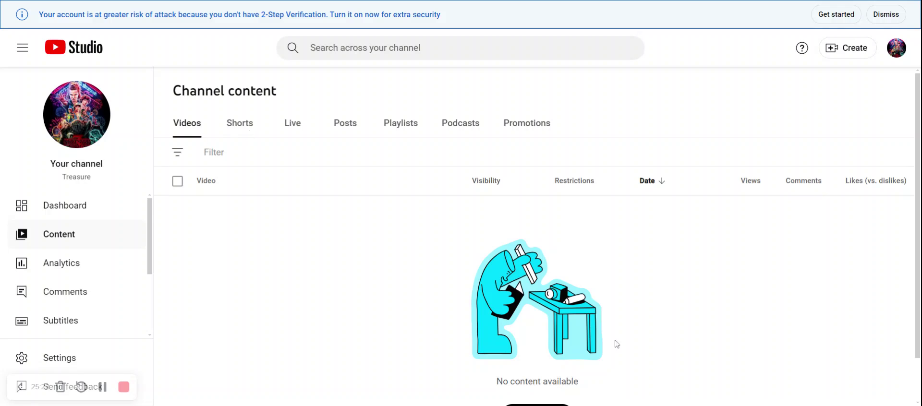
{"action": "scroll", "coordinate": [436, 216], "scroll_direction": "down", "scroll_amount": 1}
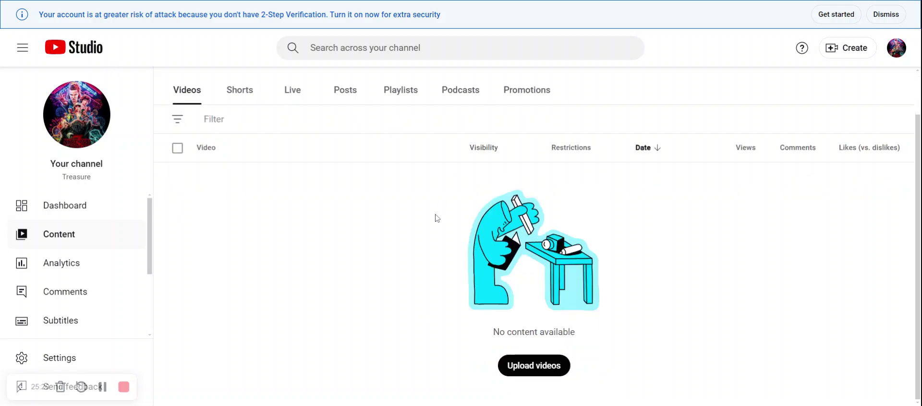
{"action": "left_click", "coordinate": [523, 369]}
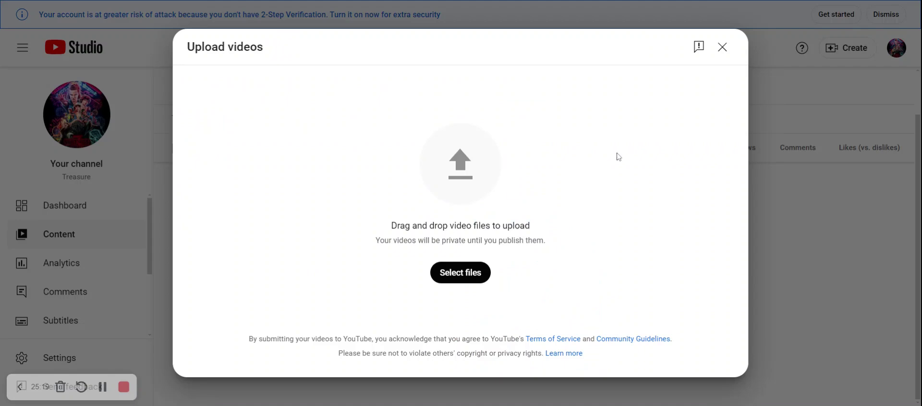
{"action": "left_click", "coordinate": [722, 47]}
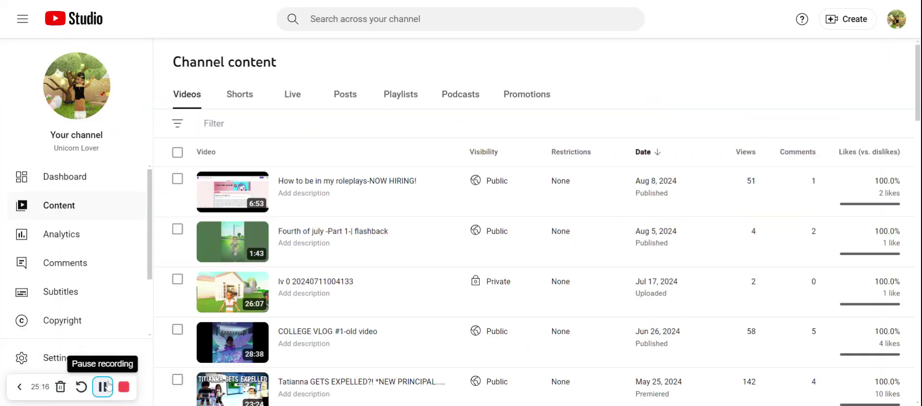
In the Unicorn Lover channel content, try changing the private video's visibility to Public and cancel without publishing
{"action": "scroll", "coordinate": [406, 307], "scroll_direction": "down", "scroll_amount": 1}
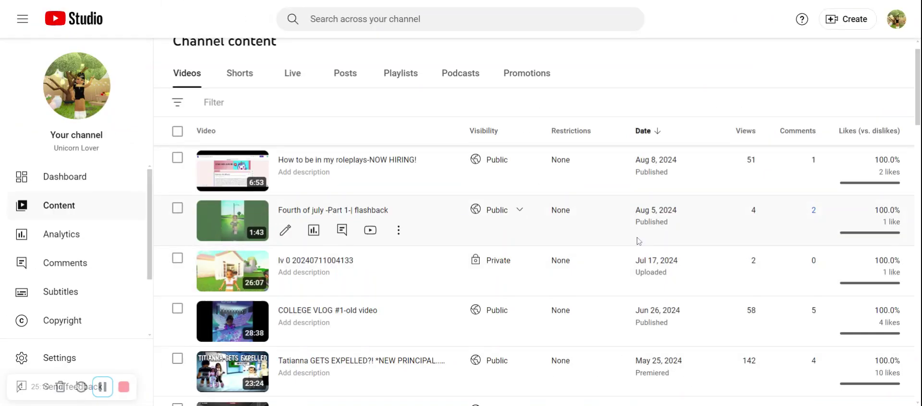
{"action": "mouse_move", "coordinate": [498, 261]}
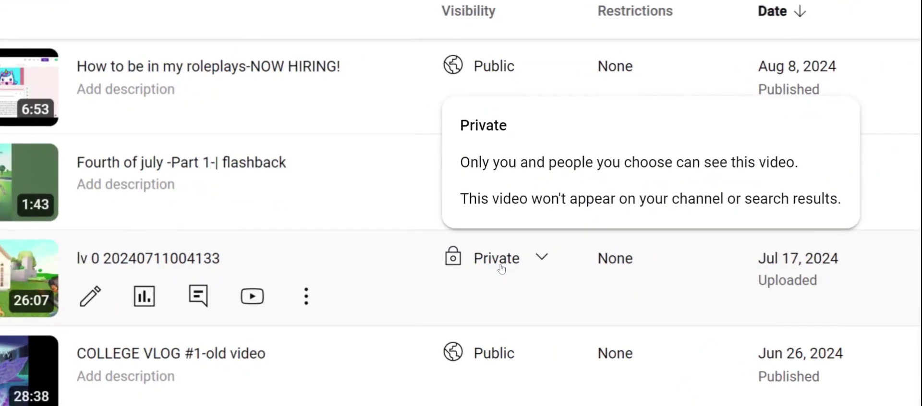
{"action": "left_click", "coordinate": [495, 260]}
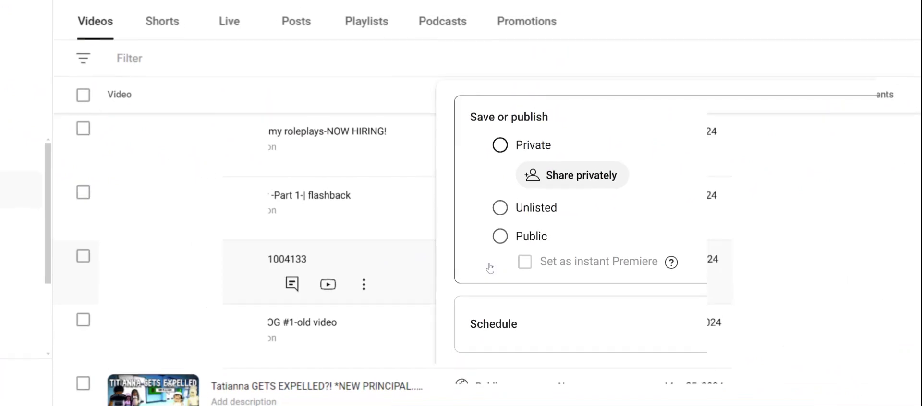
{"action": "left_click", "coordinate": [511, 240]}
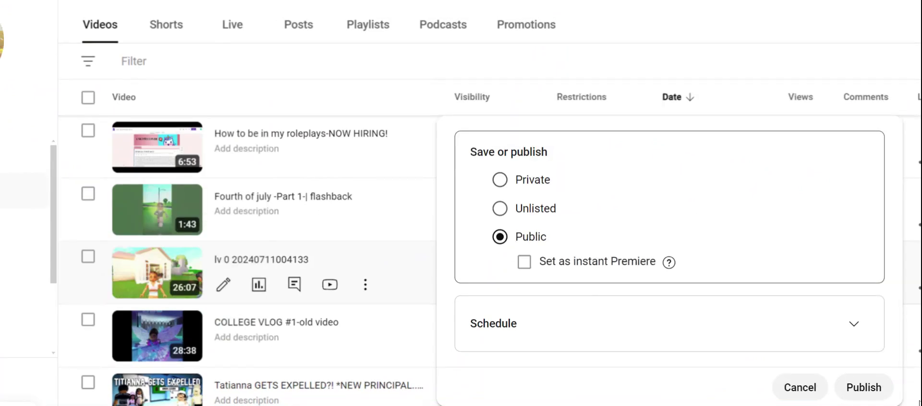
{"action": "left_click", "coordinate": [787, 386]}
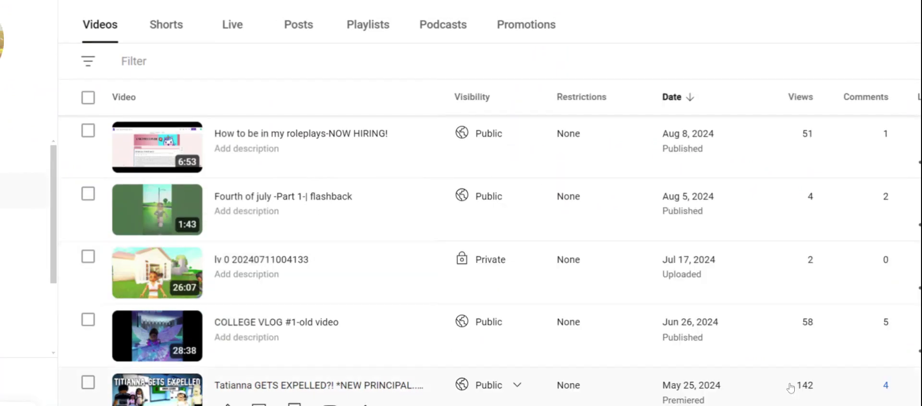
{"action": "left_click", "coordinate": [223, 285]}
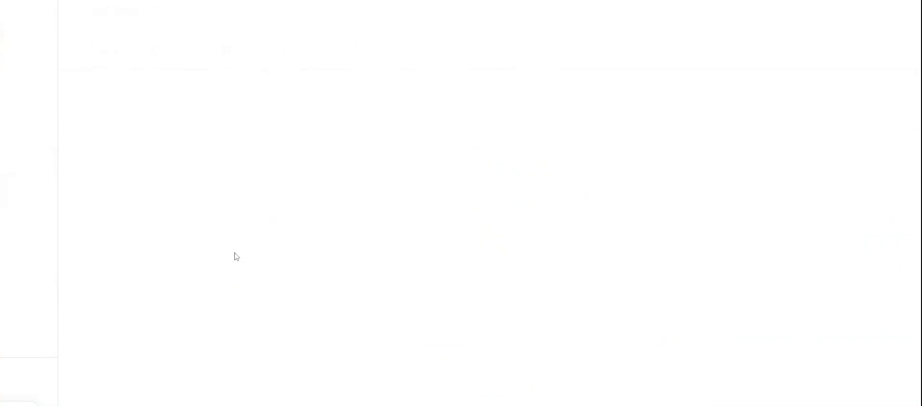
{"action": "key", "text": "ctrl+a"}
{"action": "key", "text": "BackSpace"}
{"action": "type", "text": "tryo"}
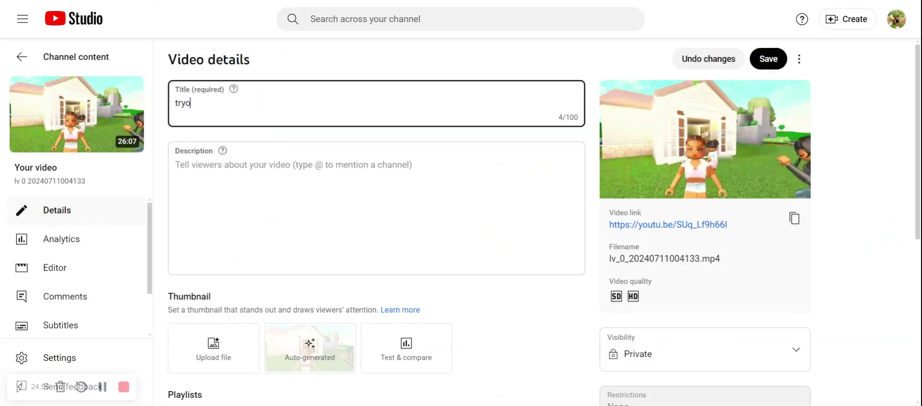
{"action": "type", "text": "uts-unicorn lover"}
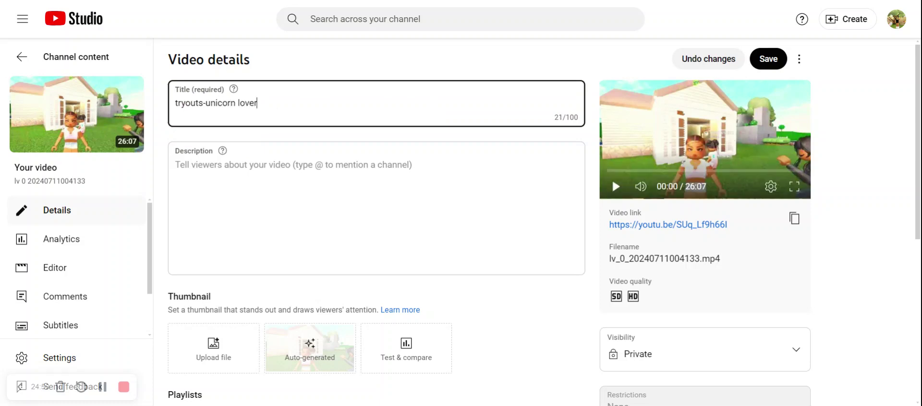
Return to the form and examine the question asking for the acting video link in section 10
{"action": "left_click", "coordinate": [612, 178]}
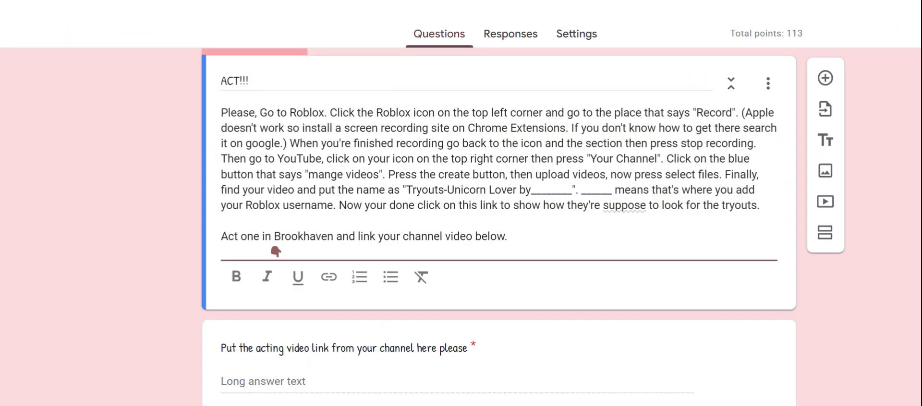
{"action": "scroll", "coordinate": [522, 227], "scroll_direction": "down", "scroll_amount": 1}
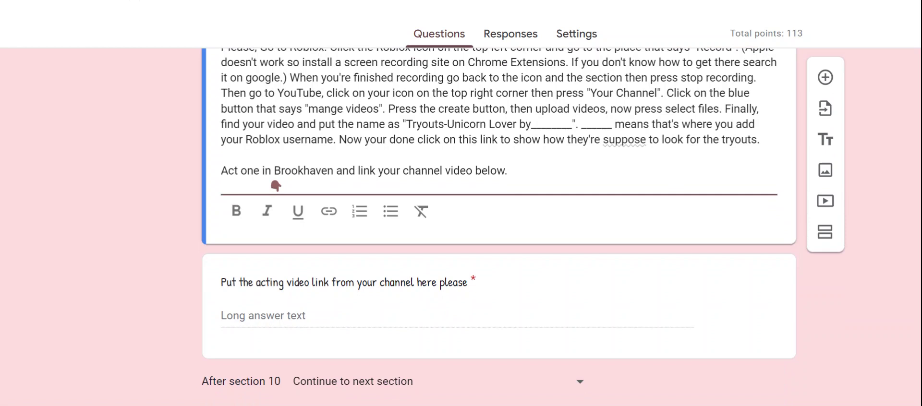
{"action": "left_click", "coordinate": [276, 312]}
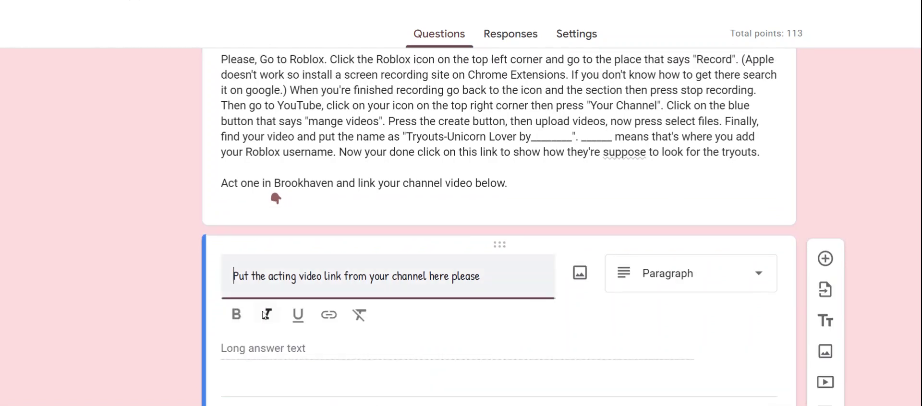
{"action": "left_click", "coordinate": [74, 291]}
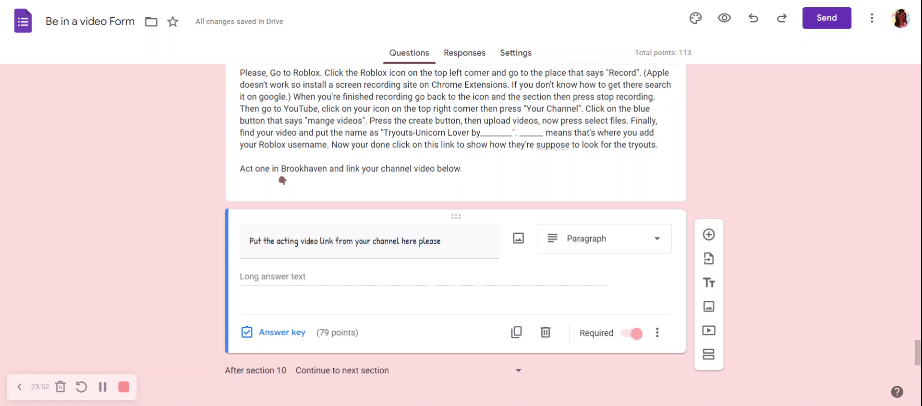
Review the recording question in section 11 and the THANK YOU!! text in section 12
{"action": "scroll", "coordinate": [283, 181], "scroll_direction": "down", "scroll_amount": 7}
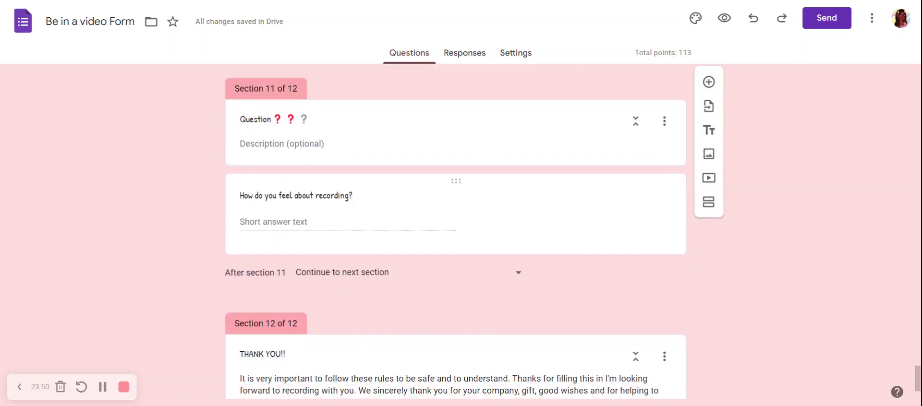
{"action": "scroll", "coordinate": [372, 336], "scroll_direction": "down", "scroll_amount": 2}
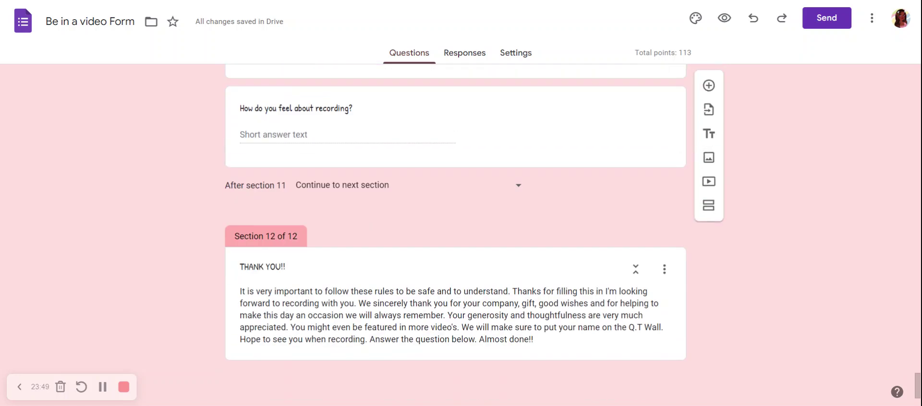
{"action": "triple_click", "coordinate": [372, 352]}
{"action": "left_click", "coordinate": [849, 305]}
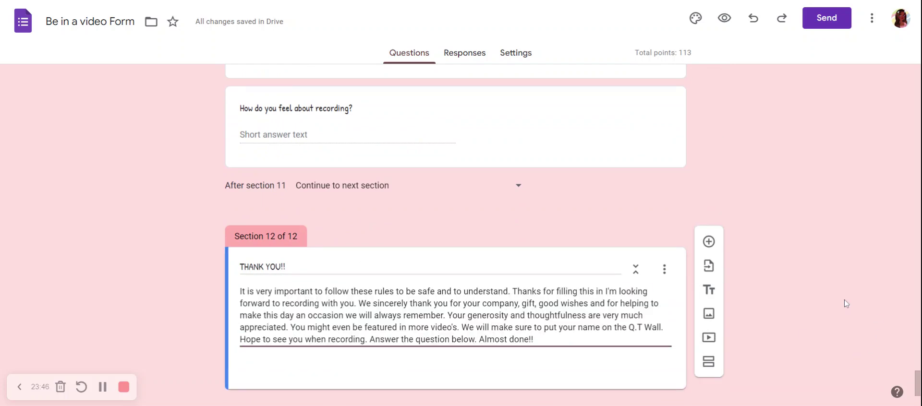
Check the form's responses and return to the header above the Recording Introduction in section 1
{"action": "scroll", "coordinate": [676, 252], "scroll_direction": "up", "scroll_amount": 20}
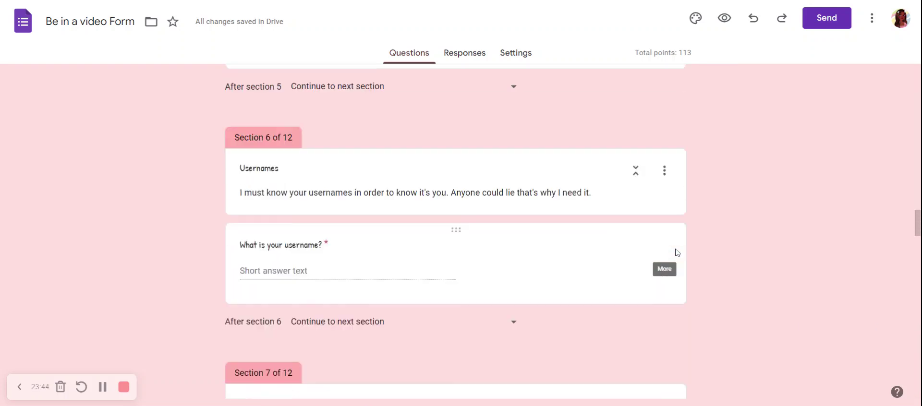
{"action": "scroll", "coordinate": [675, 252], "scroll_direction": "up", "scroll_amount": 20}
{"action": "scroll", "coordinate": [672, 254], "scroll_direction": "down", "scroll_amount": 2}
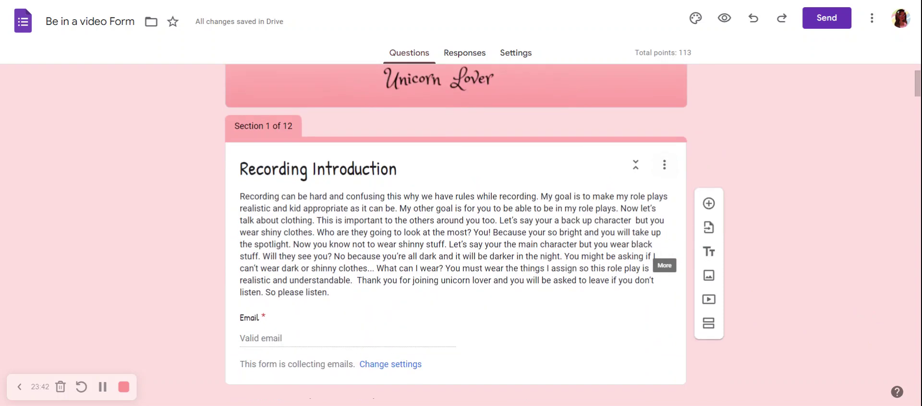
{"action": "left_click", "coordinate": [464, 54]}
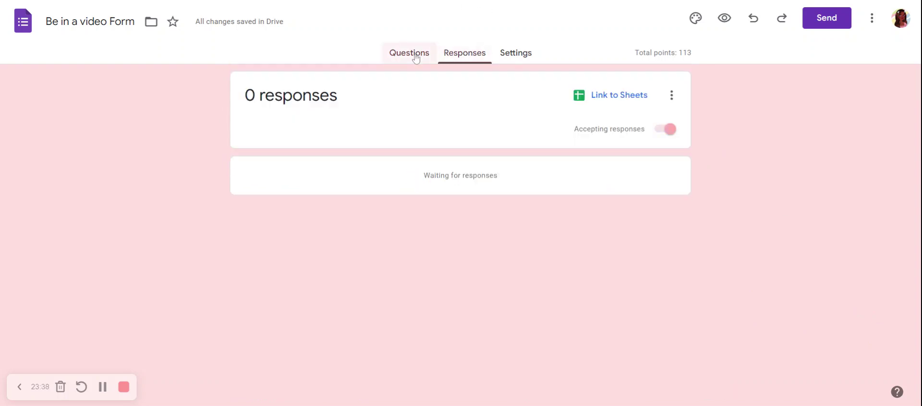
{"action": "left_click", "coordinate": [415, 57]}
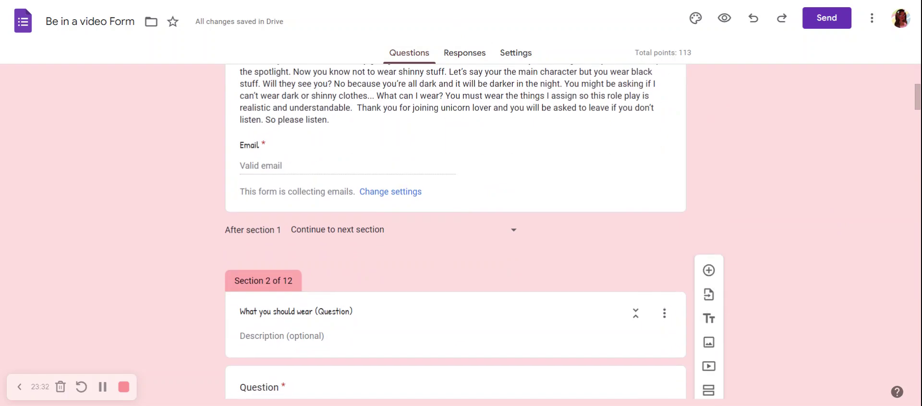
{"action": "scroll", "coordinate": [128, 271], "scroll_direction": "up", "scroll_amount": 5}
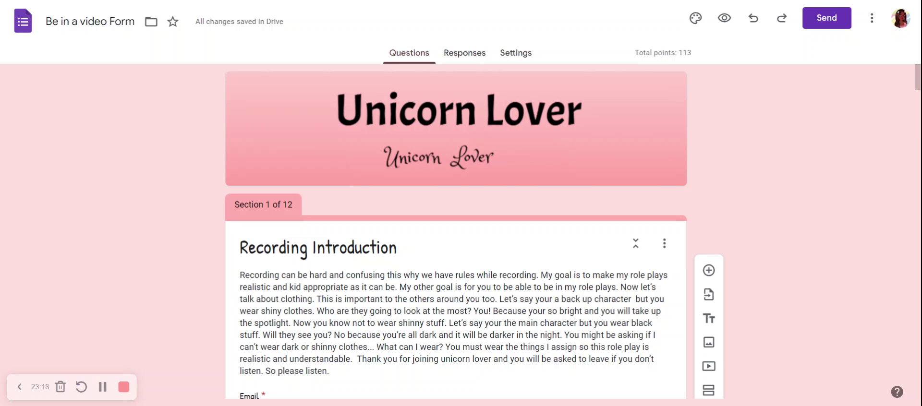
Switch to the Unicorn Lover YouTube channel, show its videos, and review the links in the channel's About details
{"action": "key", "text": "alt+Tab"}
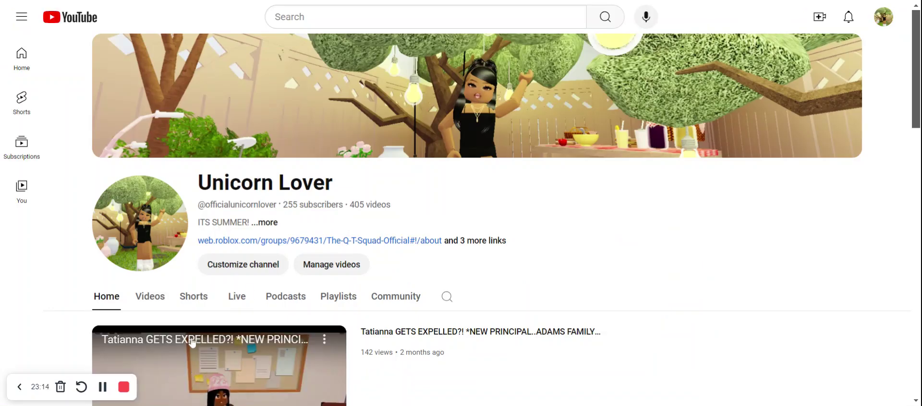
{"action": "left_click", "coordinate": [153, 307]}
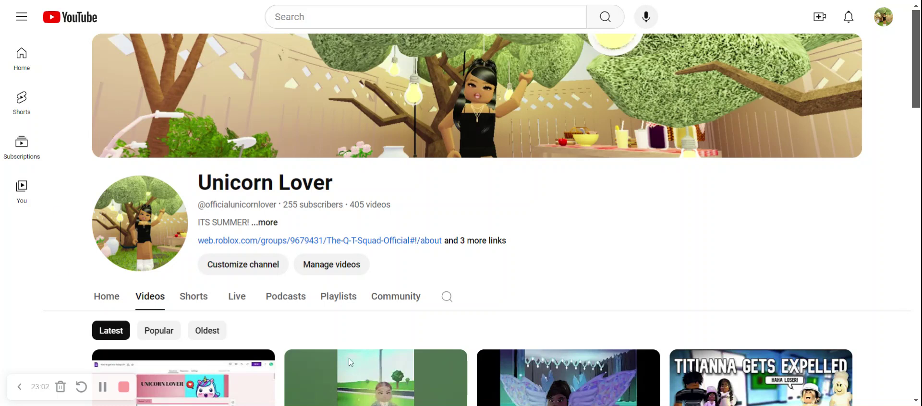
{"action": "left_click", "coordinate": [484, 246]}
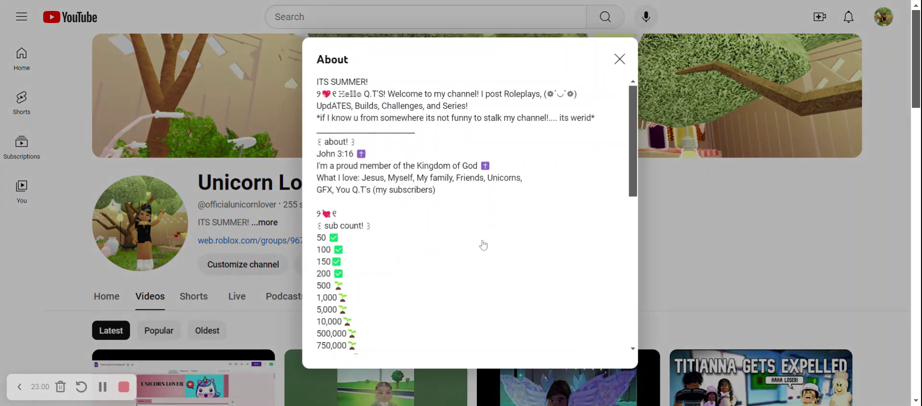
{"action": "scroll", "coordinate": [478, 224], "scroll_direction": "down", "scroll_amount": 8}
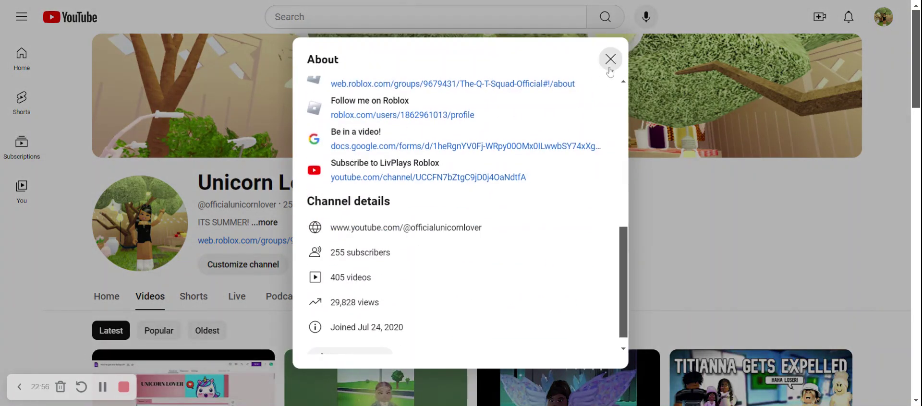
{"action": "left_click", "coordinate": [603, 68]}
Look through the published polls among the Unicorn Lover channel's community posts
{"action": "left_click", "coordinate": [395, 296]}
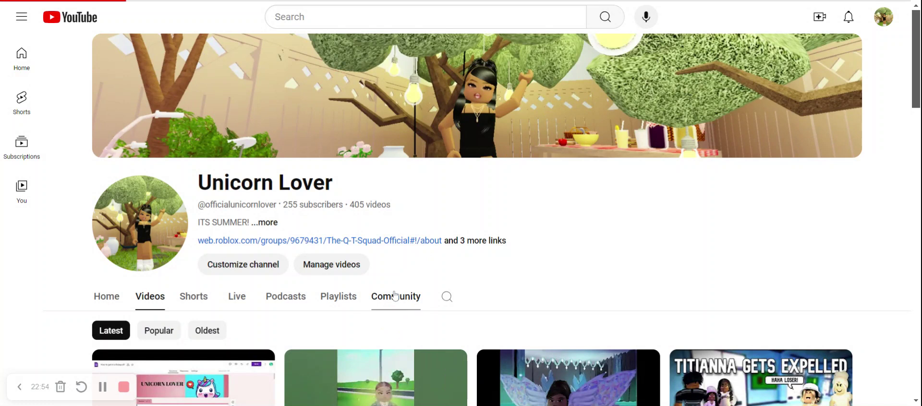
{"action": "scroll", "coordinate": [395, 296], "scroll_direction": "down", "scroll_amount": 7}
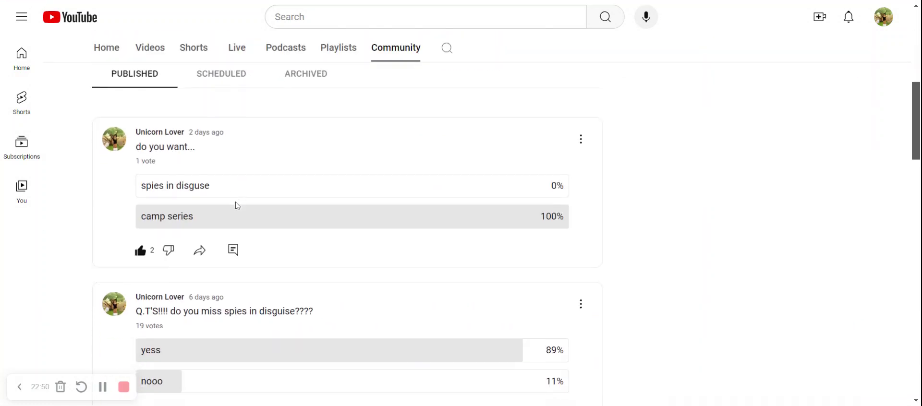
{"action": "scroll", "coordinate": [234, 203], "scroll_direction": "down", "scroll_amount": 2}
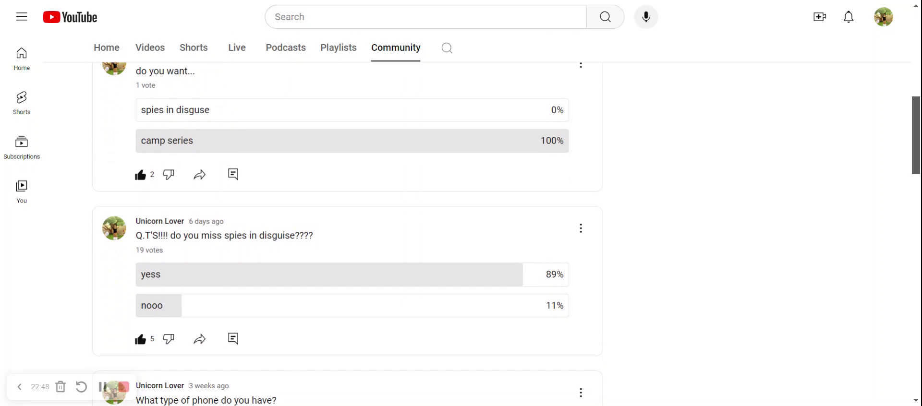